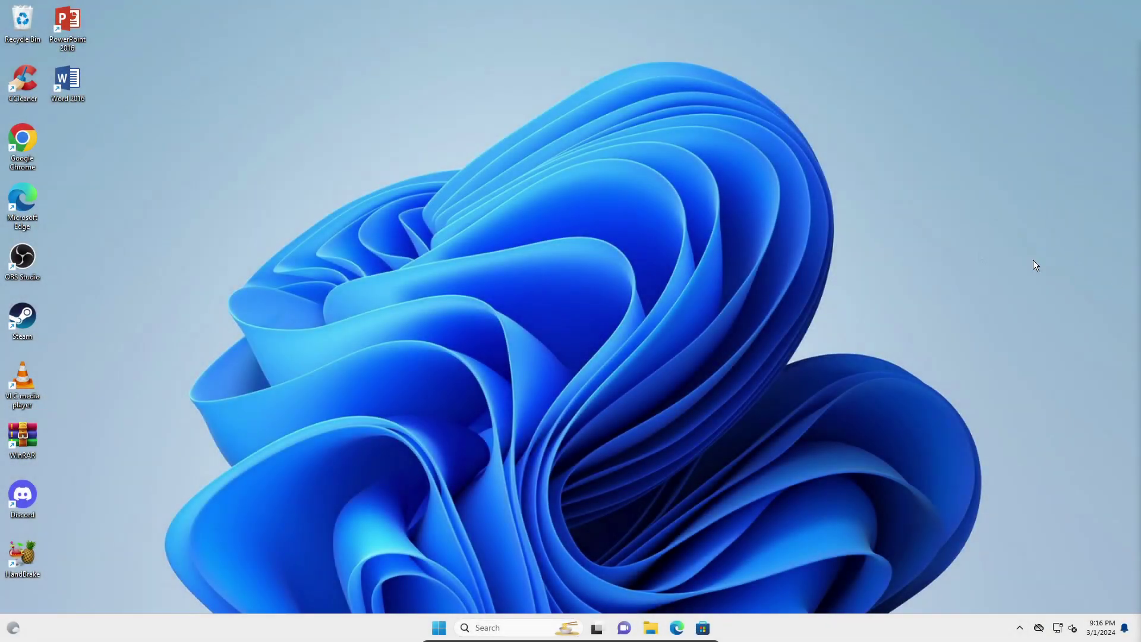
Refresh the desktop twice from its right-click menu
right_click(951, 270)
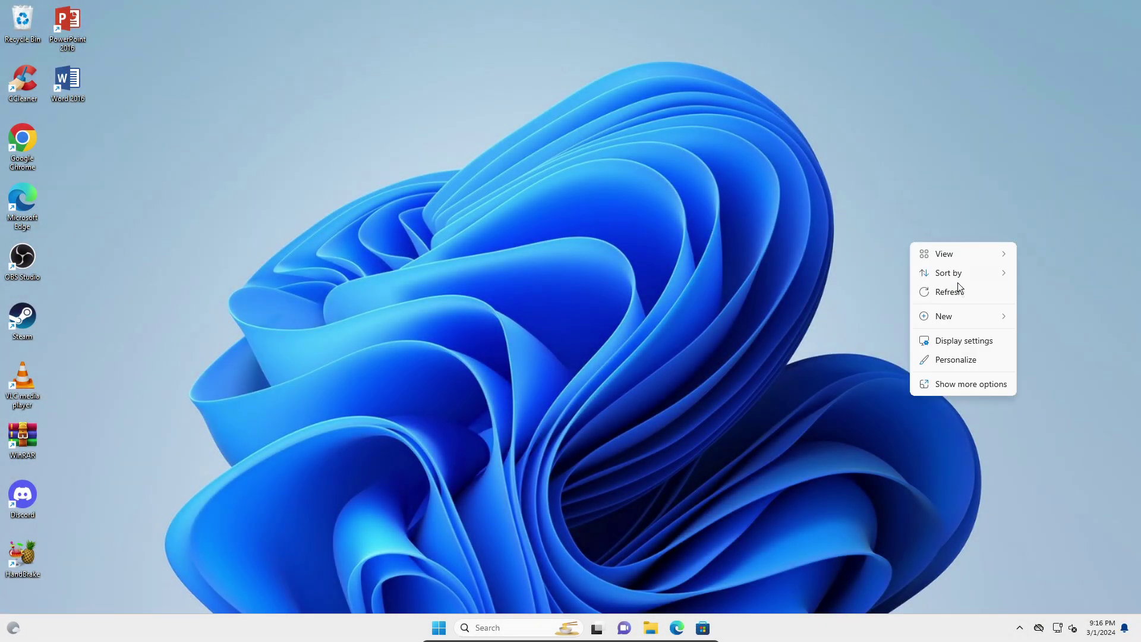
click(959, 287)
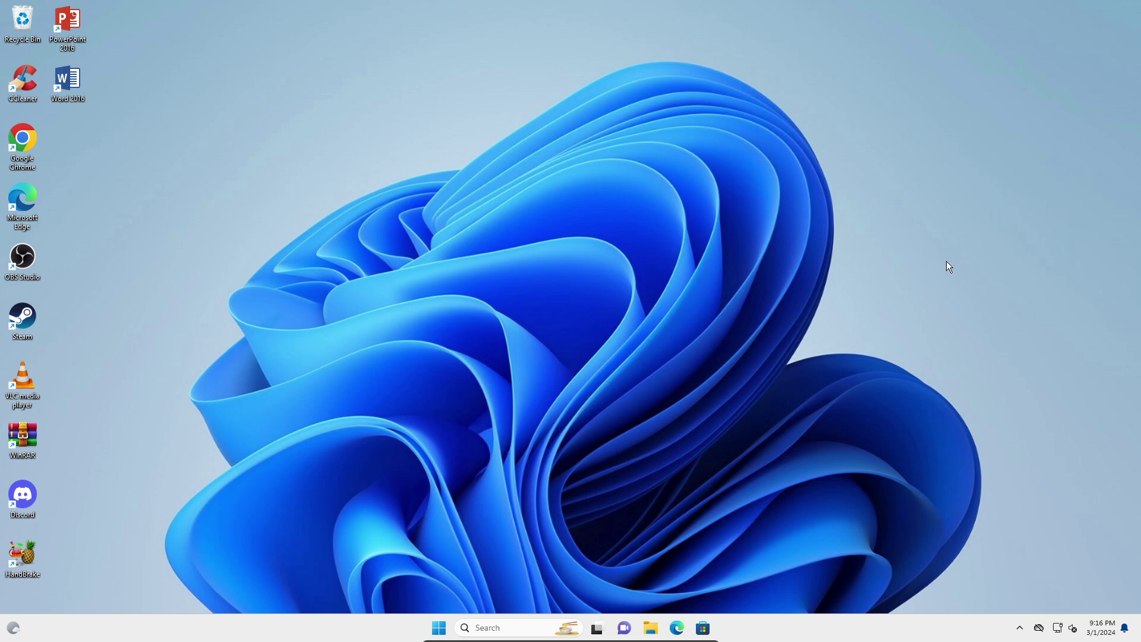
right_click(669, 267)
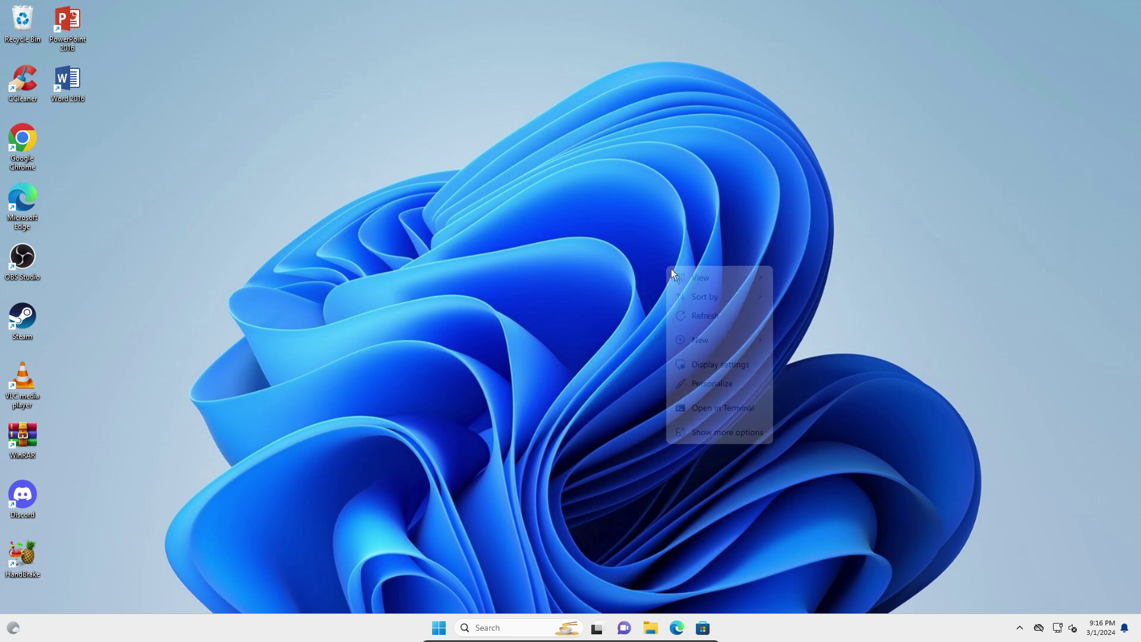
click(704, 312)
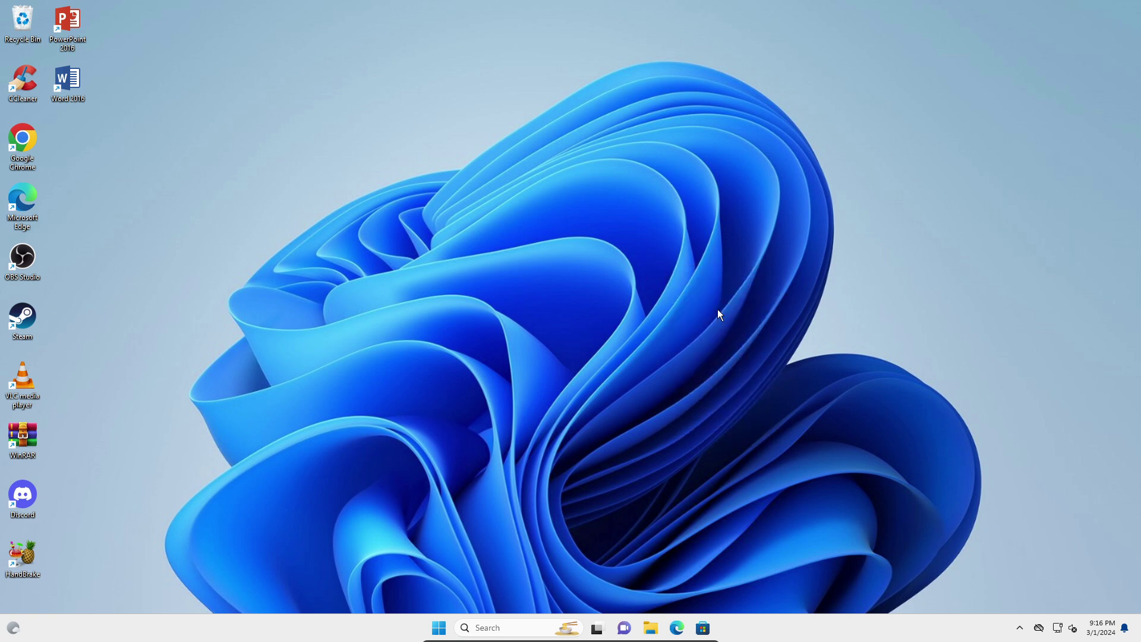
Search Windows for 'apps' and open the Installed apps settings page
click(516, 626)
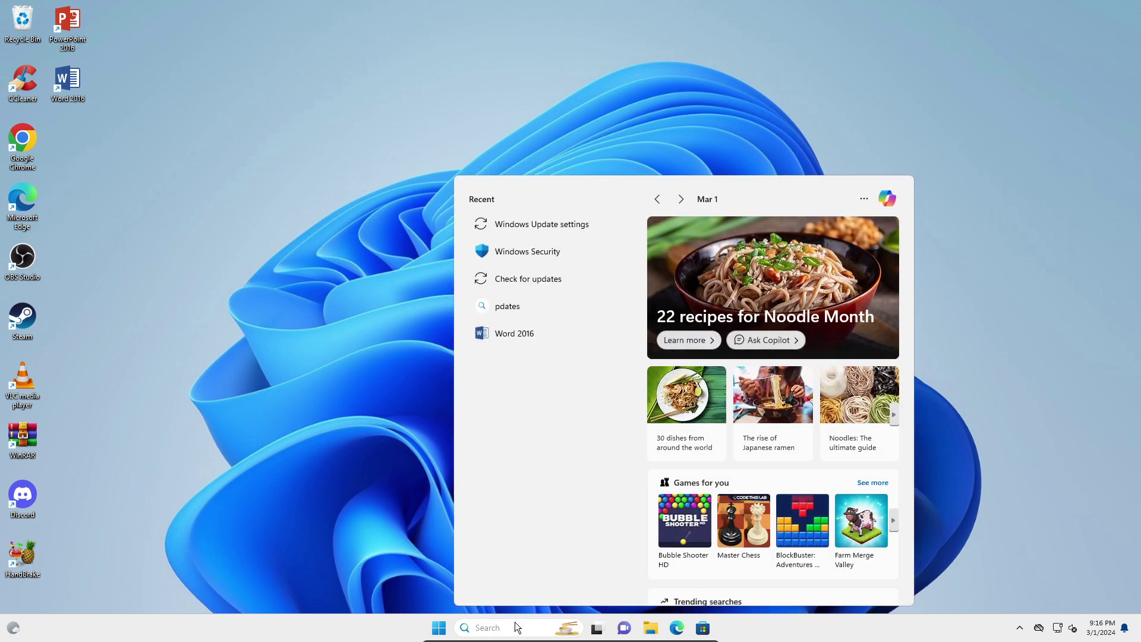
text(apps and)
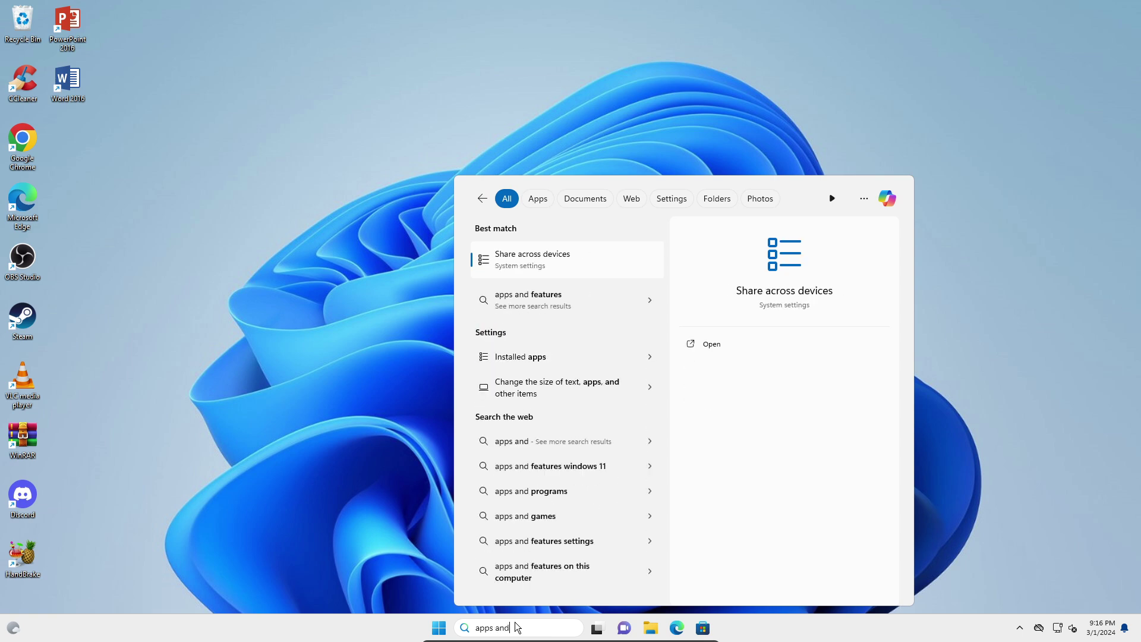
key(BackSpace)
key(BackSpace)
key(BackSpace)
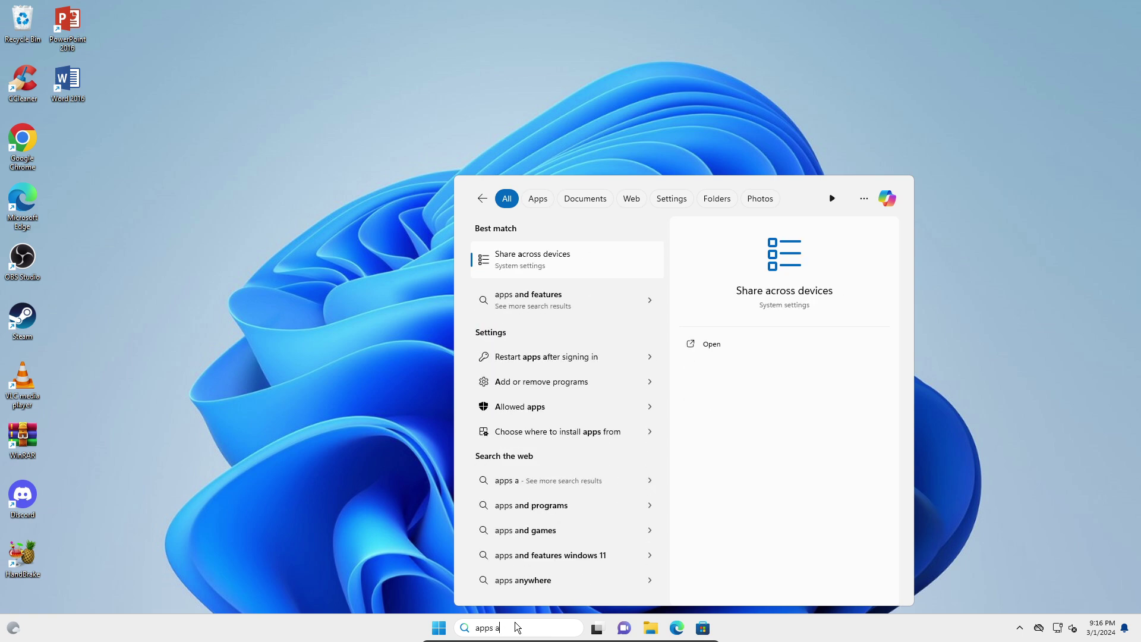
key(BackSpace)
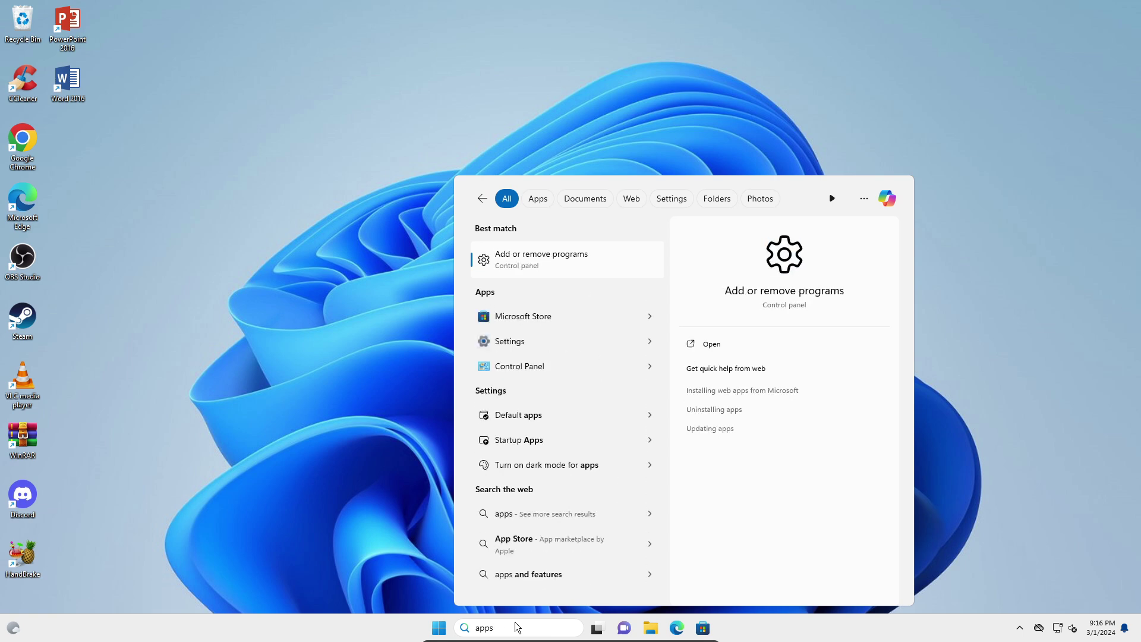
key(Return)
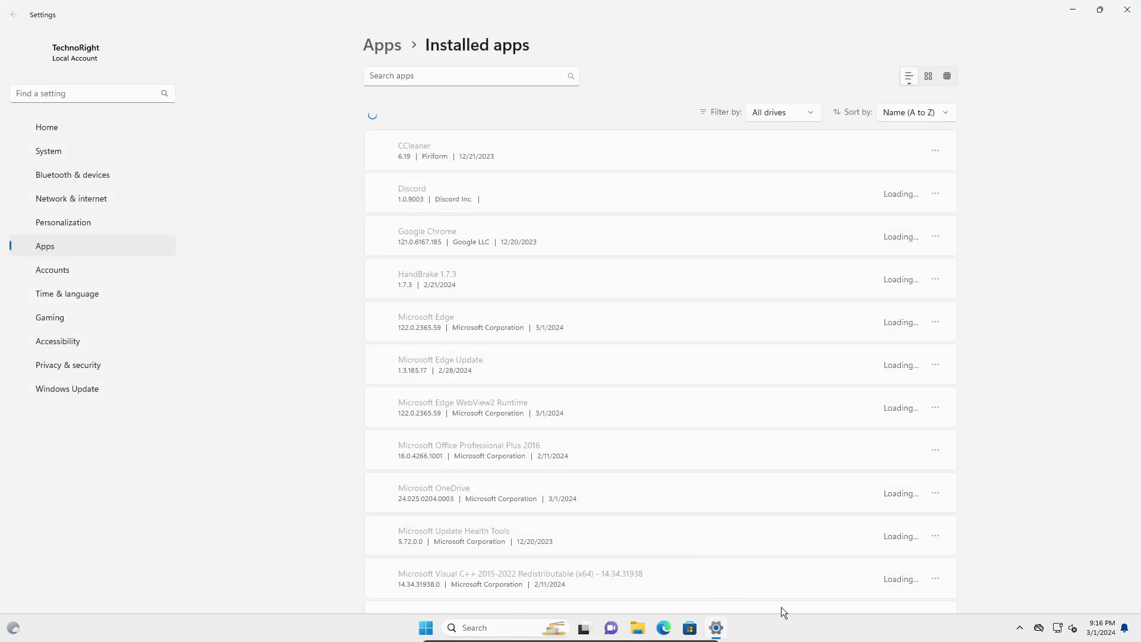
Filter installed apps for 'mail' and open Mail and Calendar's options menu
click(513, 80)
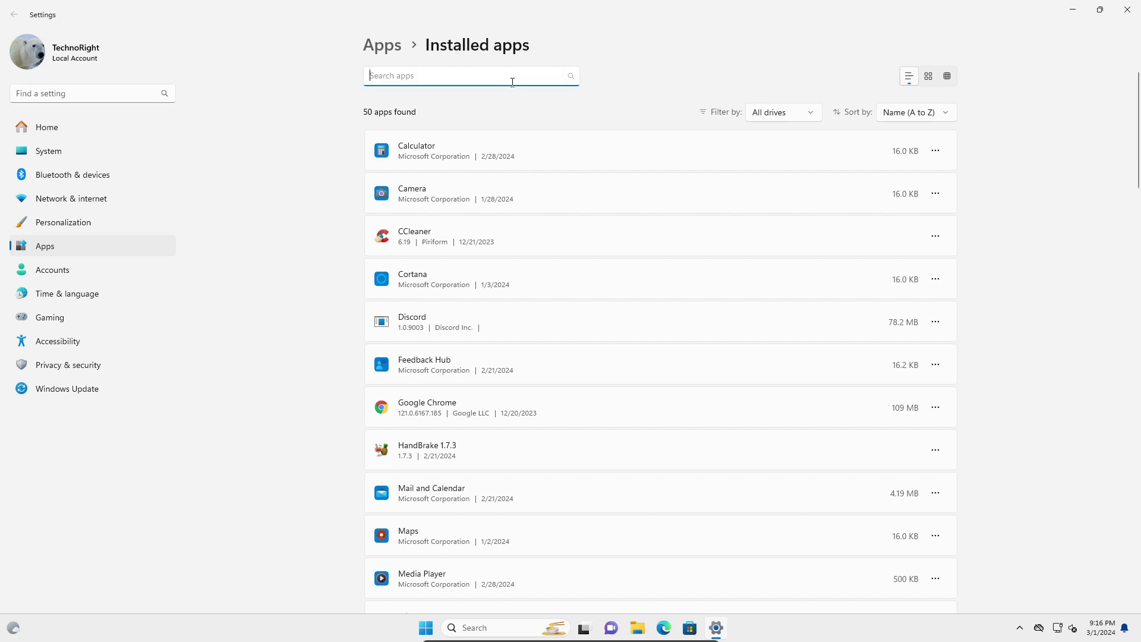
text(mail)
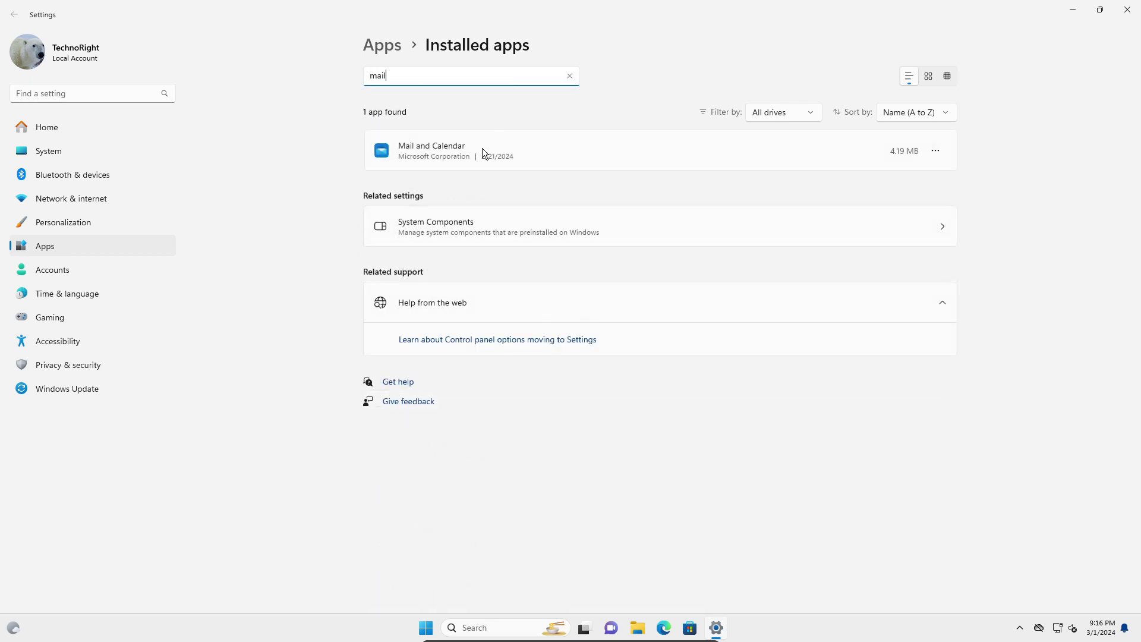
click(935, 150)
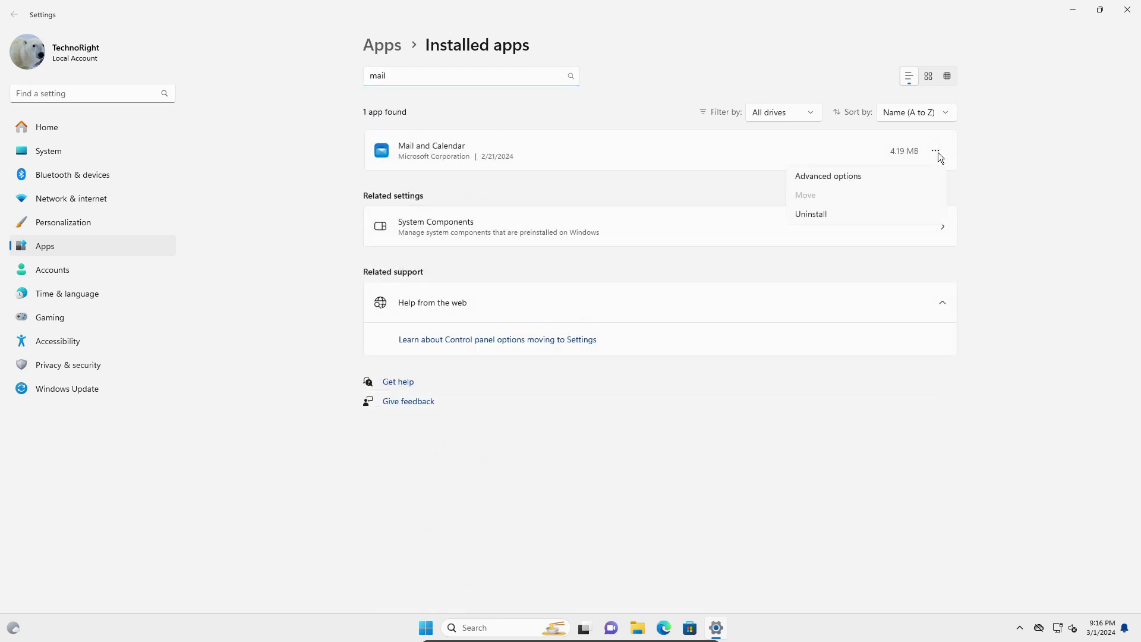
Repair Mail and Calendar from its Advanced options page, then begin a reset
click(888, 175)
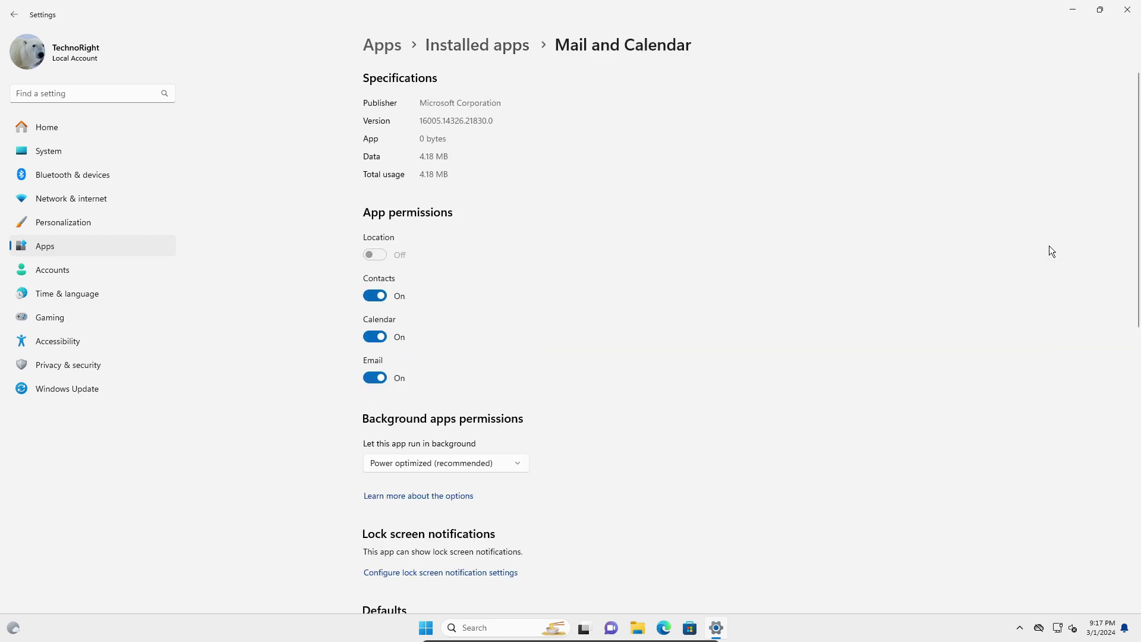
scroll(597, 214, down, 2)
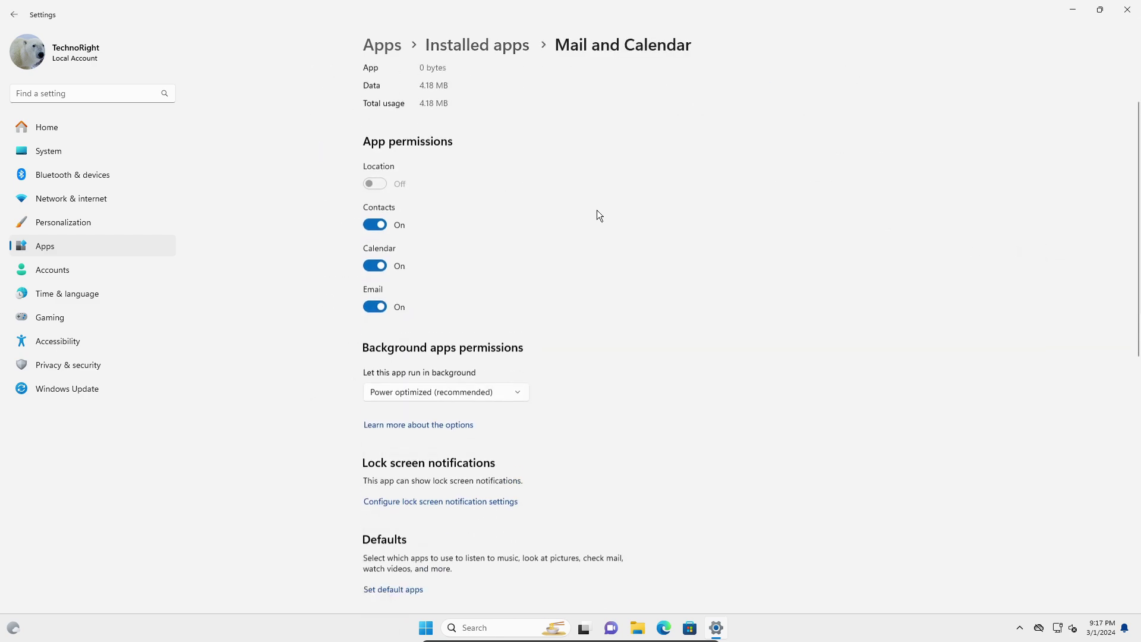
scroll(596, 214, down, 5)
scroll(596, 215, down, 1)
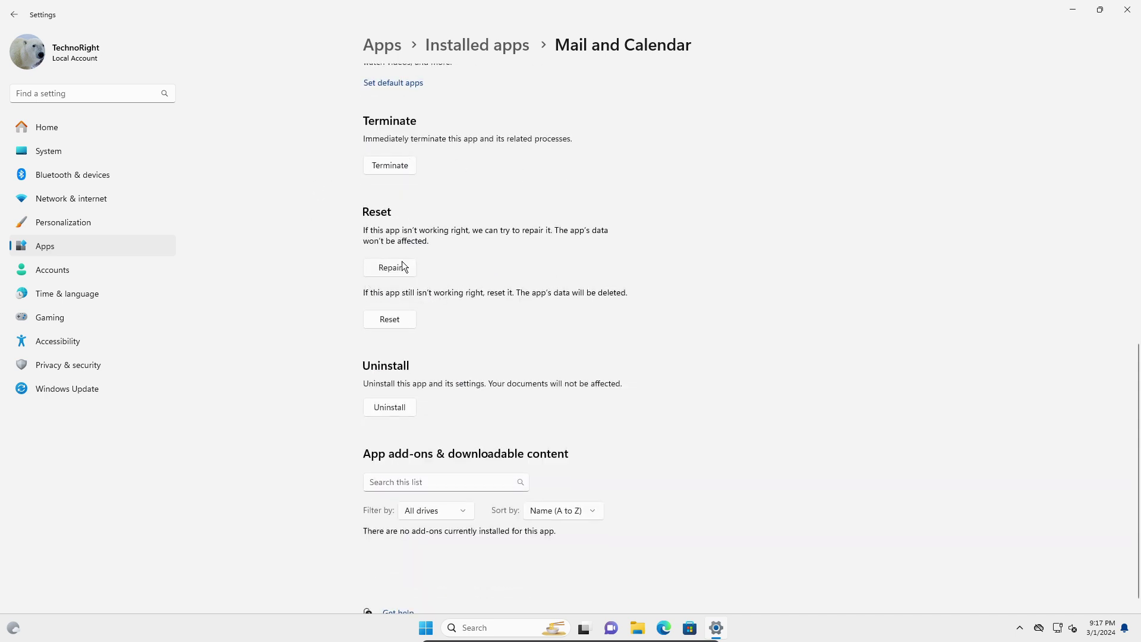
click(387, 266)
click(393, 320)
Confirm the Mail and Calendar reset, then uninstall the app
click(442, 287)
click(398, 406)
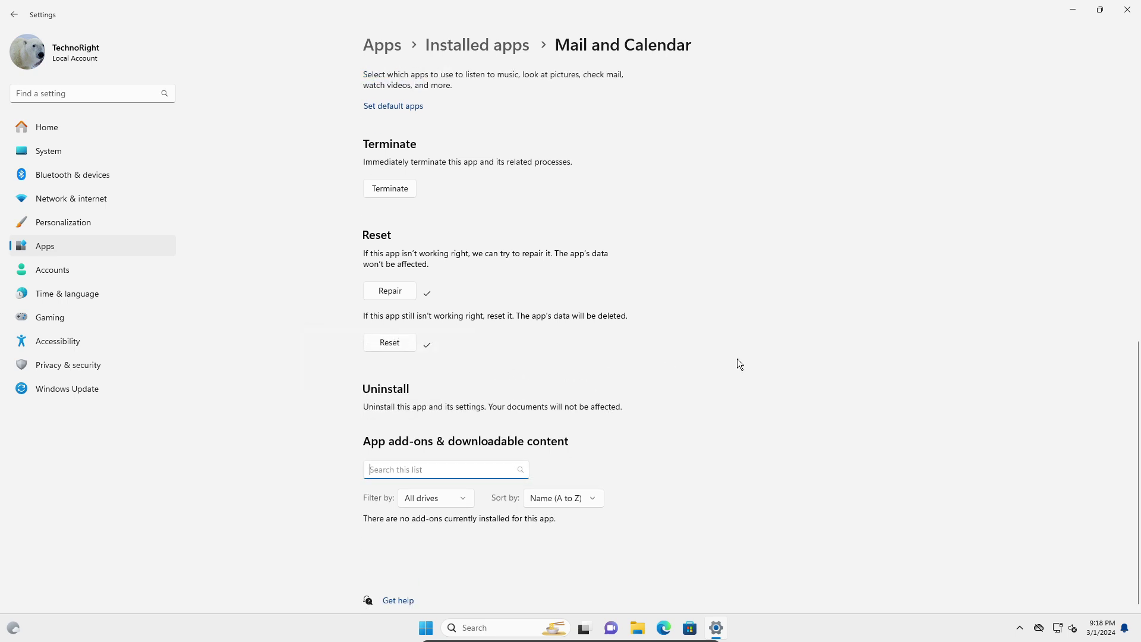
scroll(732, 360, up, 3)
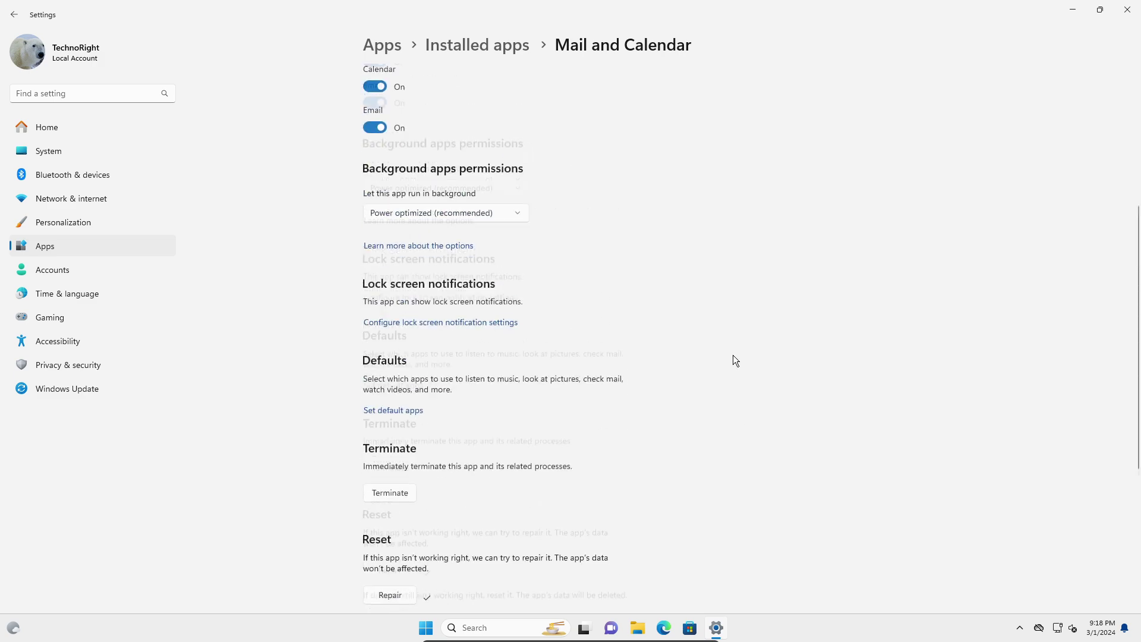
scroll(732, 355, down, 3)
scroll(738, 349, up, 1)
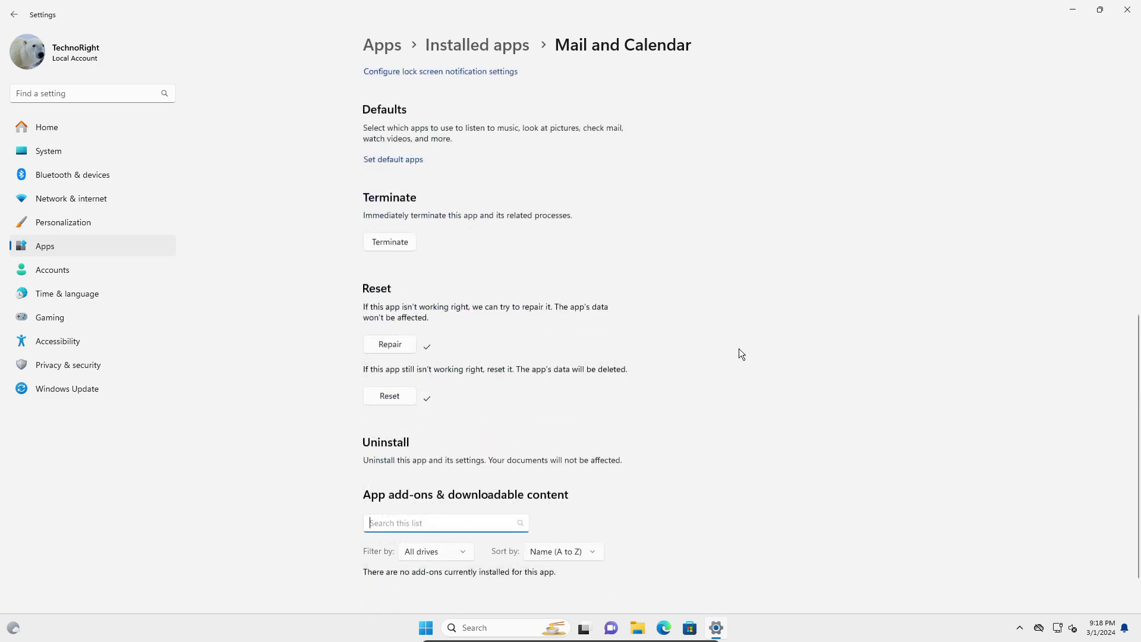
scroll(740, 349, up, 5)
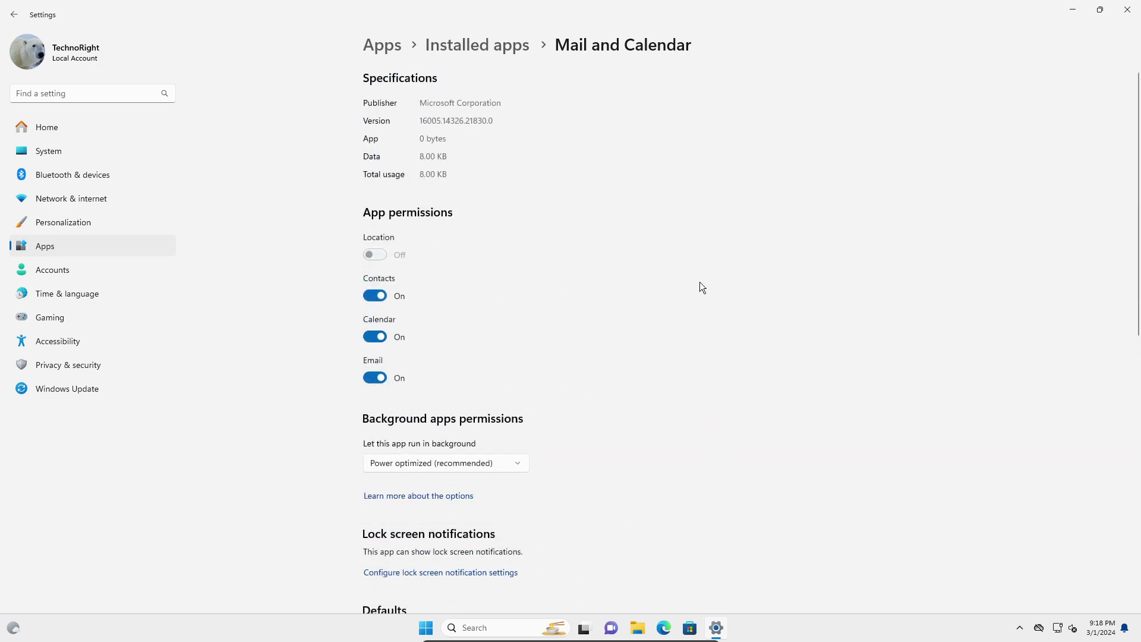
Verify a 'mail' search of Installed apps finds nothing, then close Settings
click(498, 50)
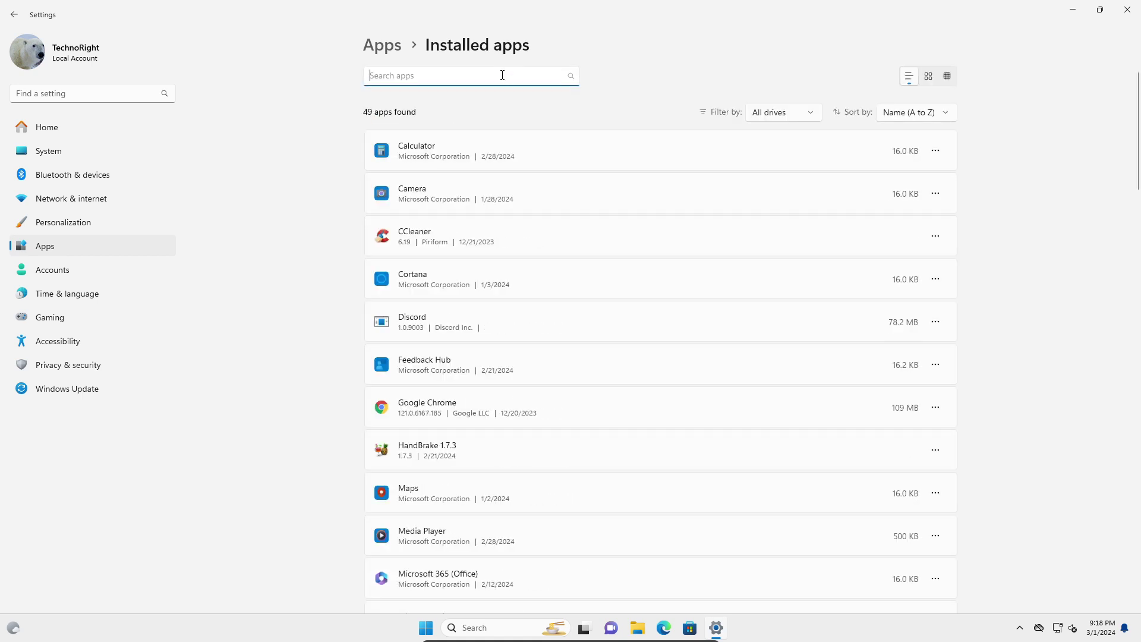
text(ma)
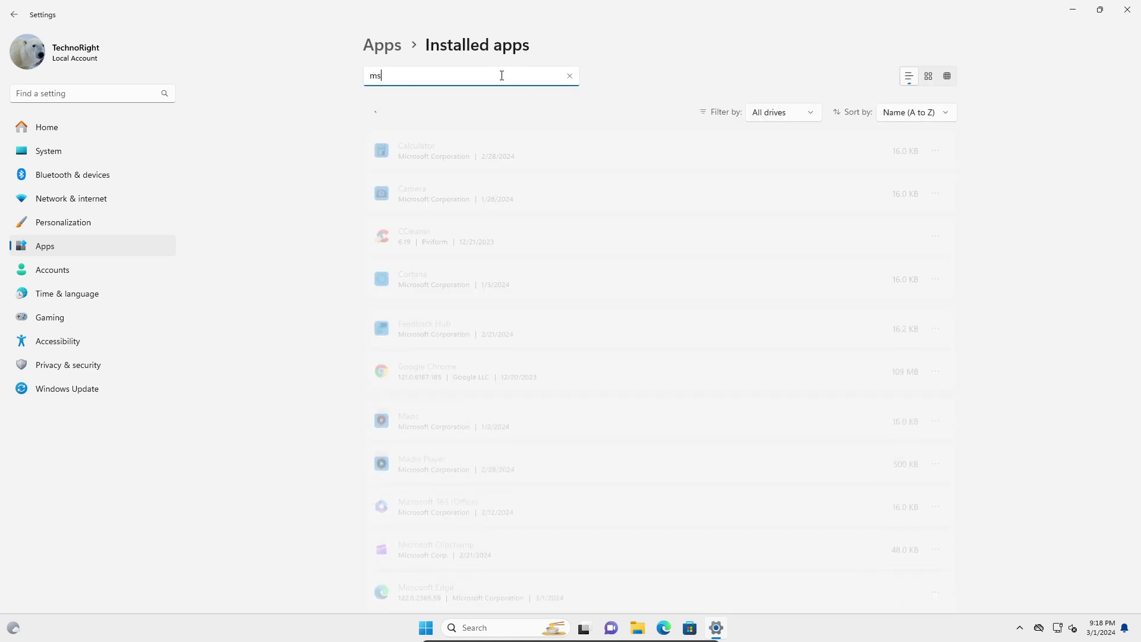
text(il)
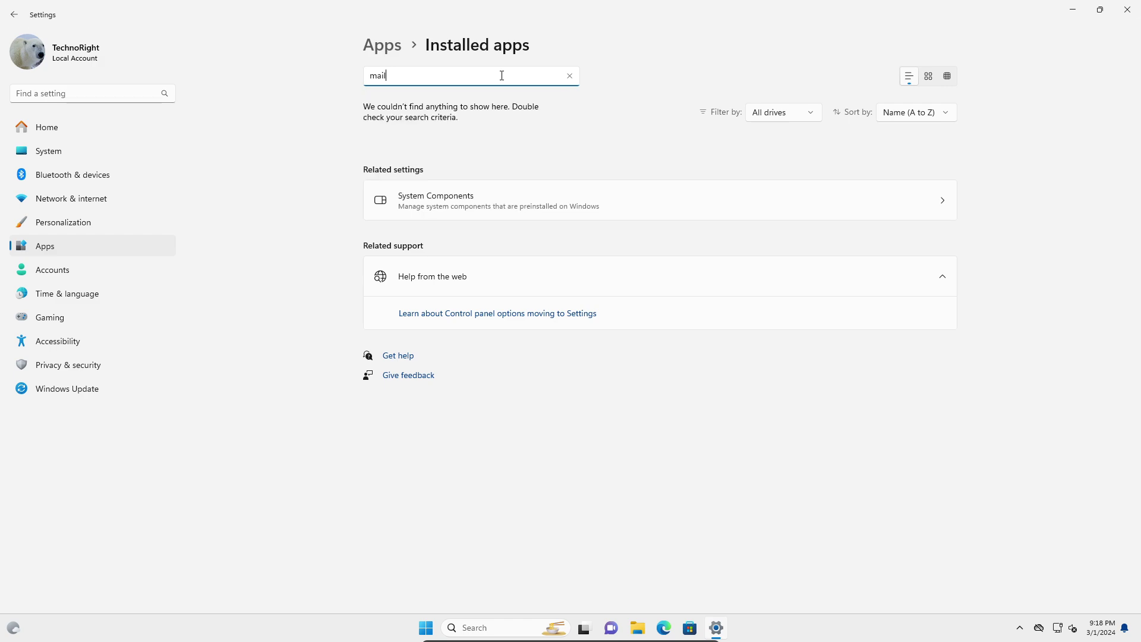
click(1127, 9)
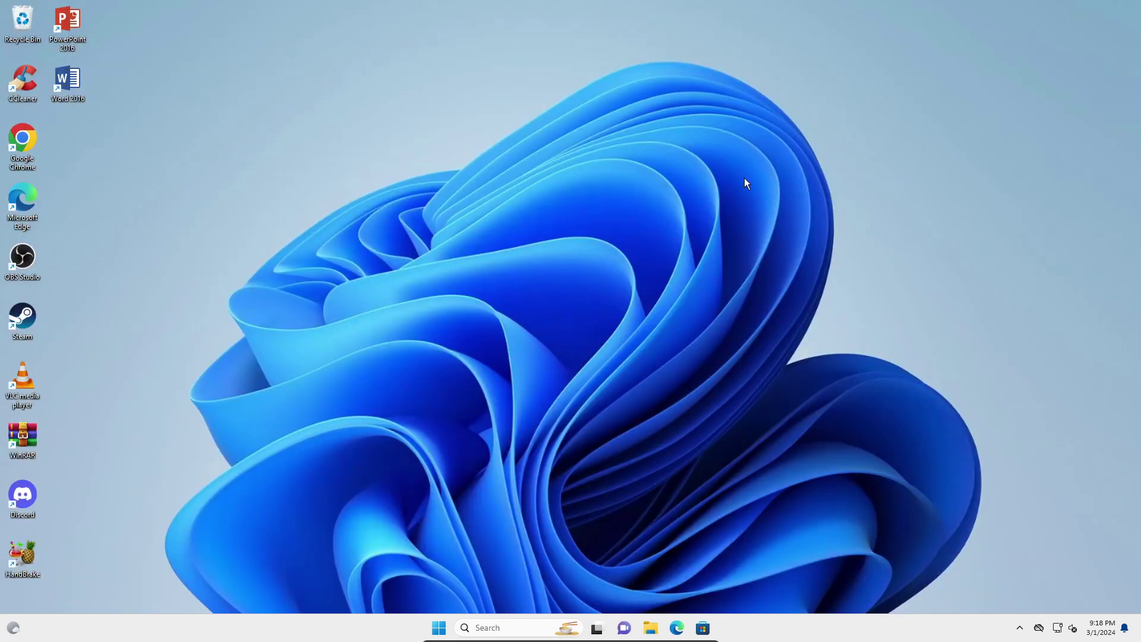
Restart the computer from the Start menu's power options
right_click(745, 184)
click(781, 229)
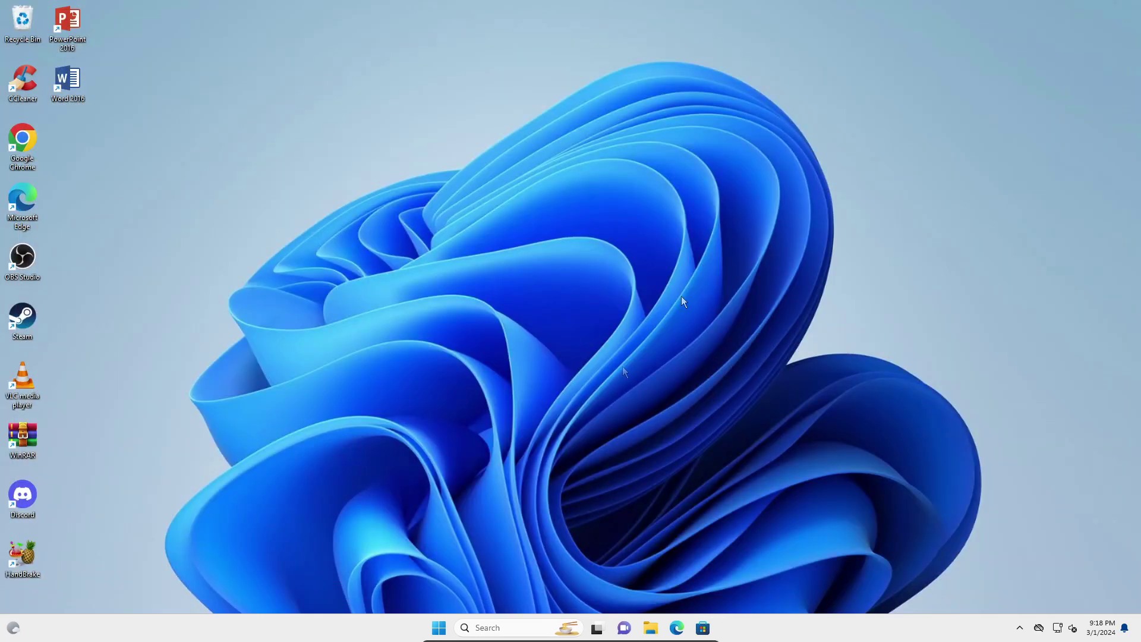
click(439, 628)
click(718, 587)
After reboot, refresh the desktop and bring up Windows search
right_click(673, 222)
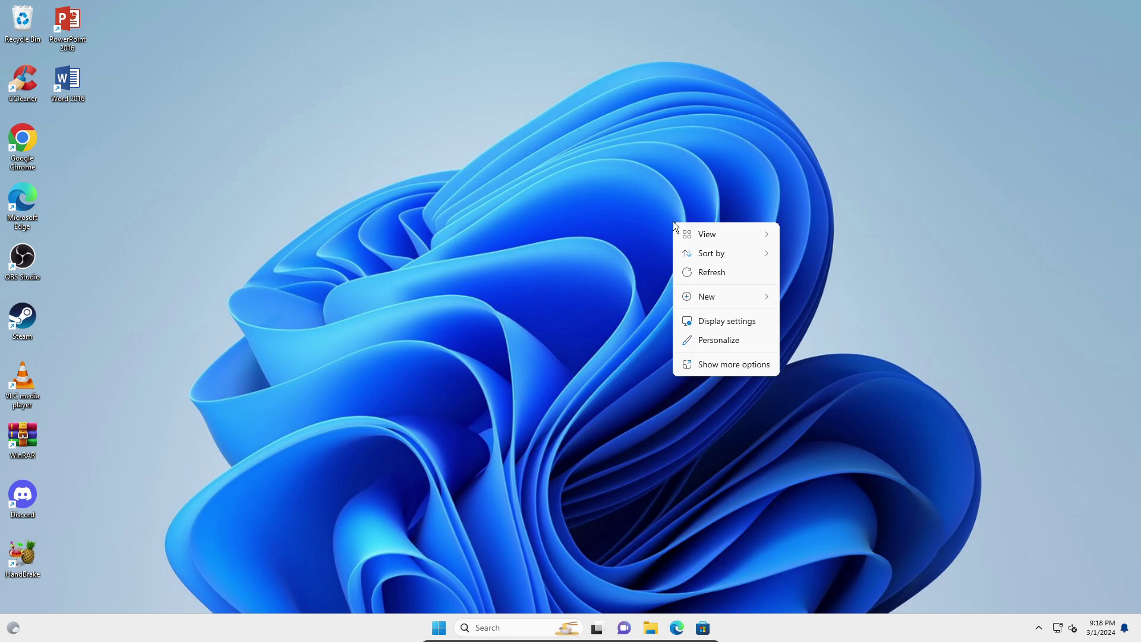
click(709, 274)
click(526, 627)
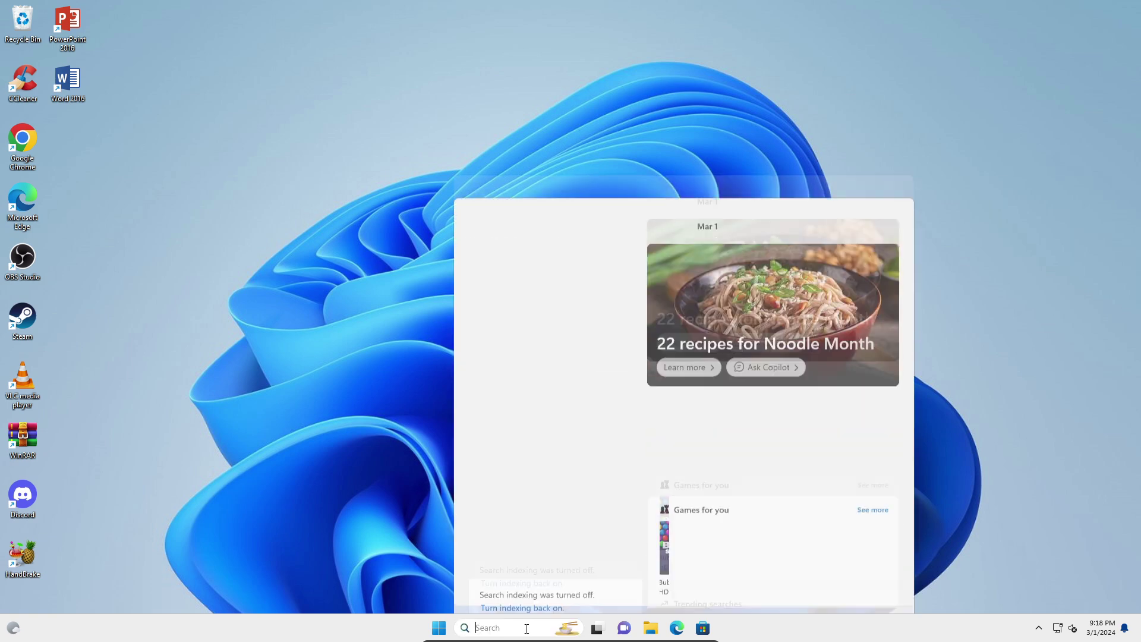
text(store)
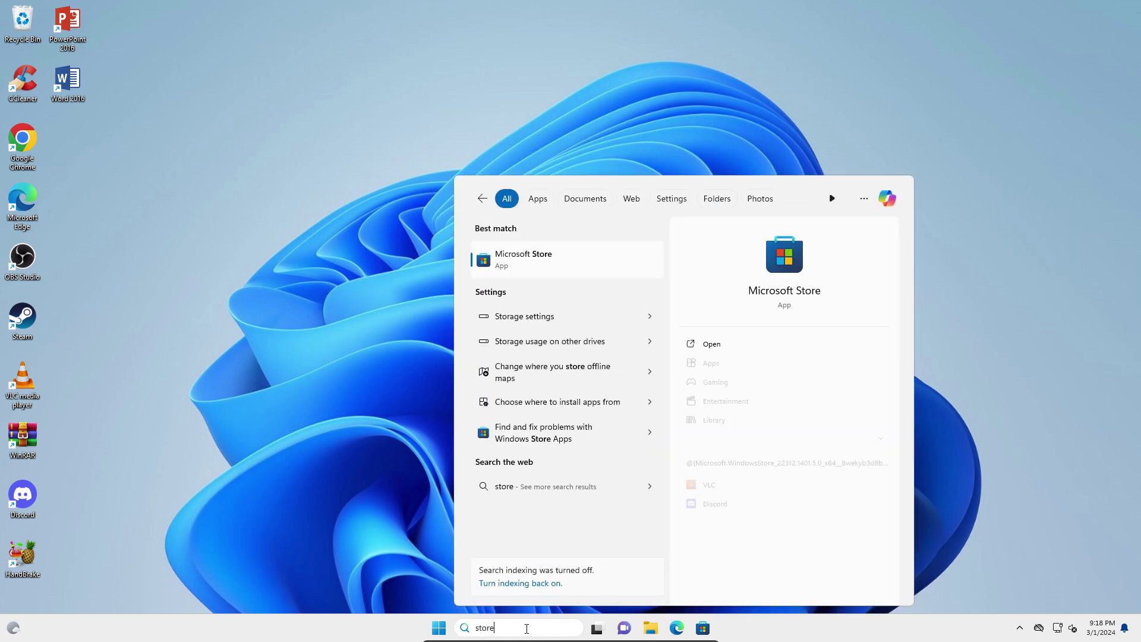
Launch Microsoft Store from a Windows search for 'store'
key(Return)
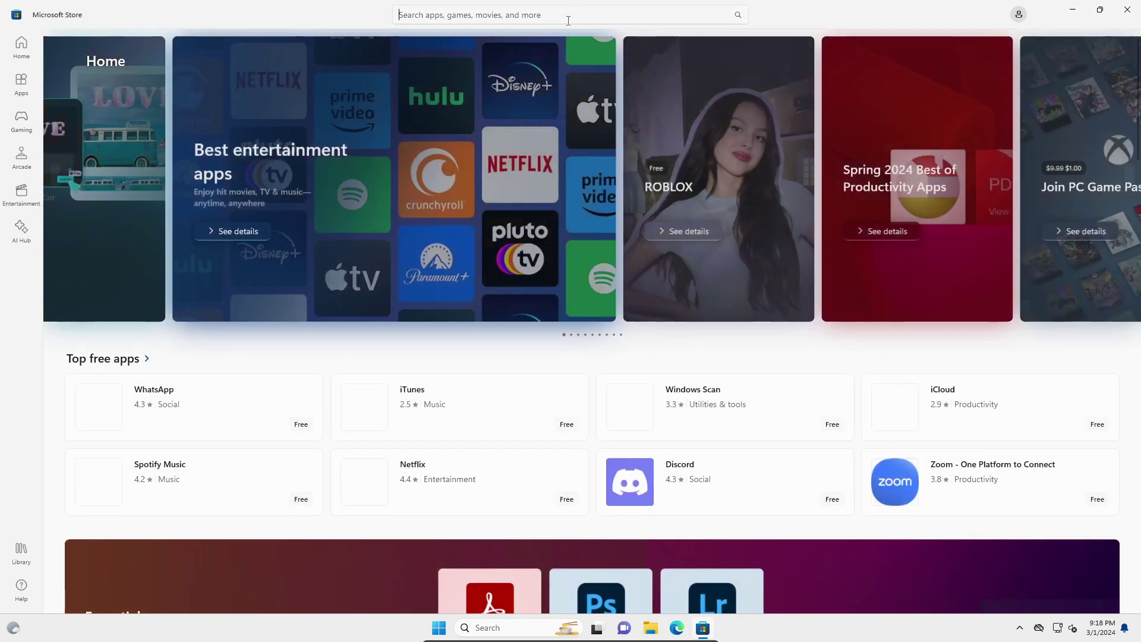
Search the Store for 'mail', open Mail and Calendar, and click Get
click(568, 19)
text(mail)
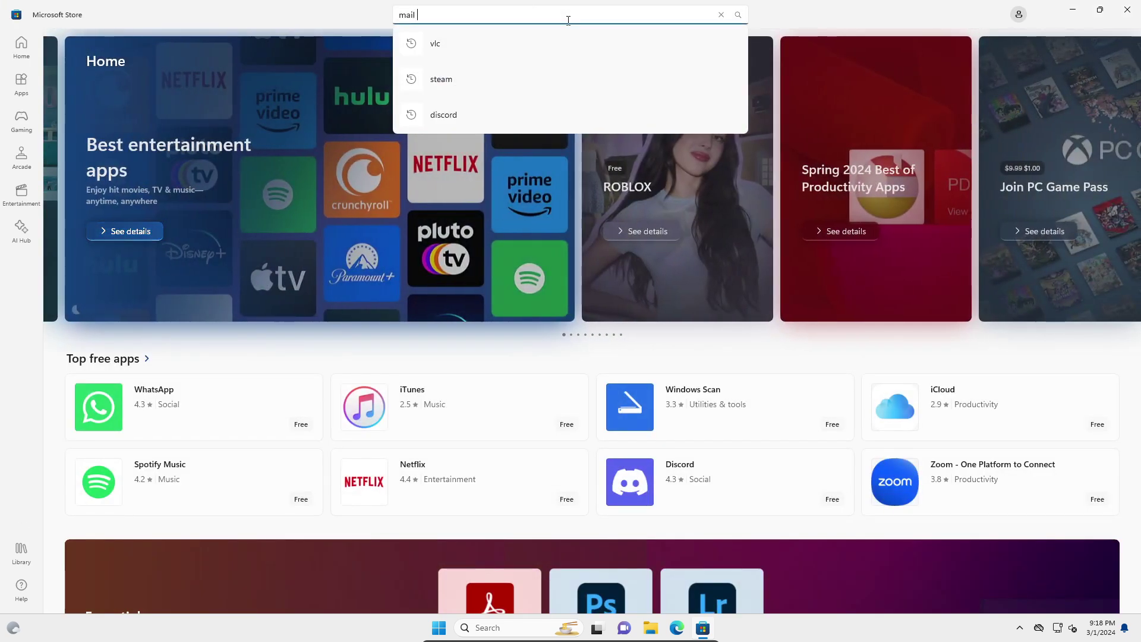
key(Return)
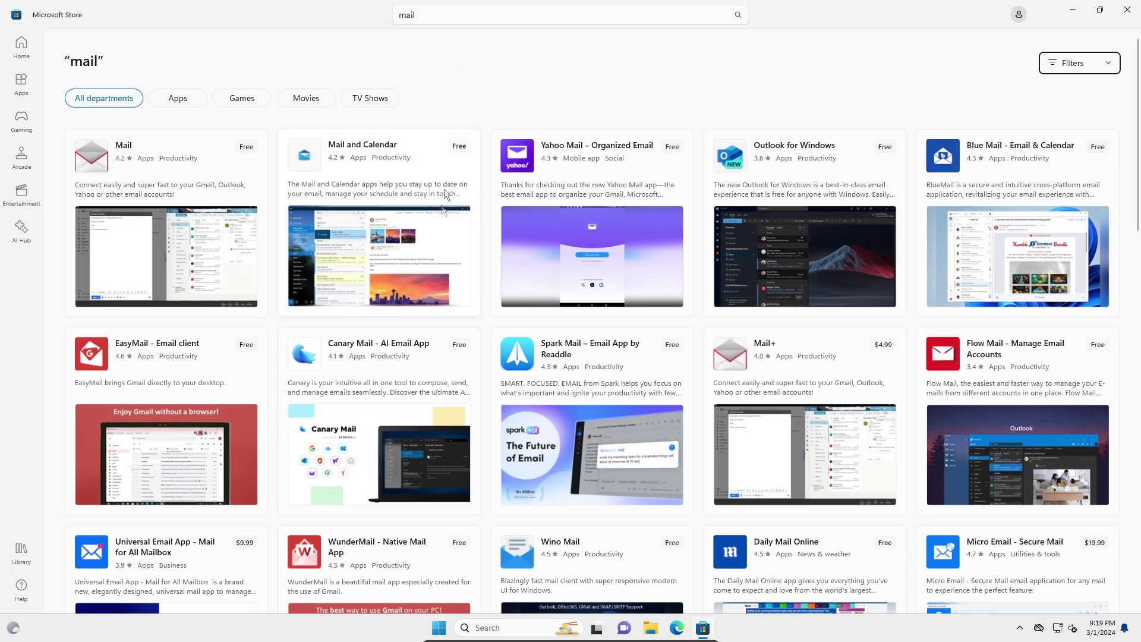
click(422, 165)
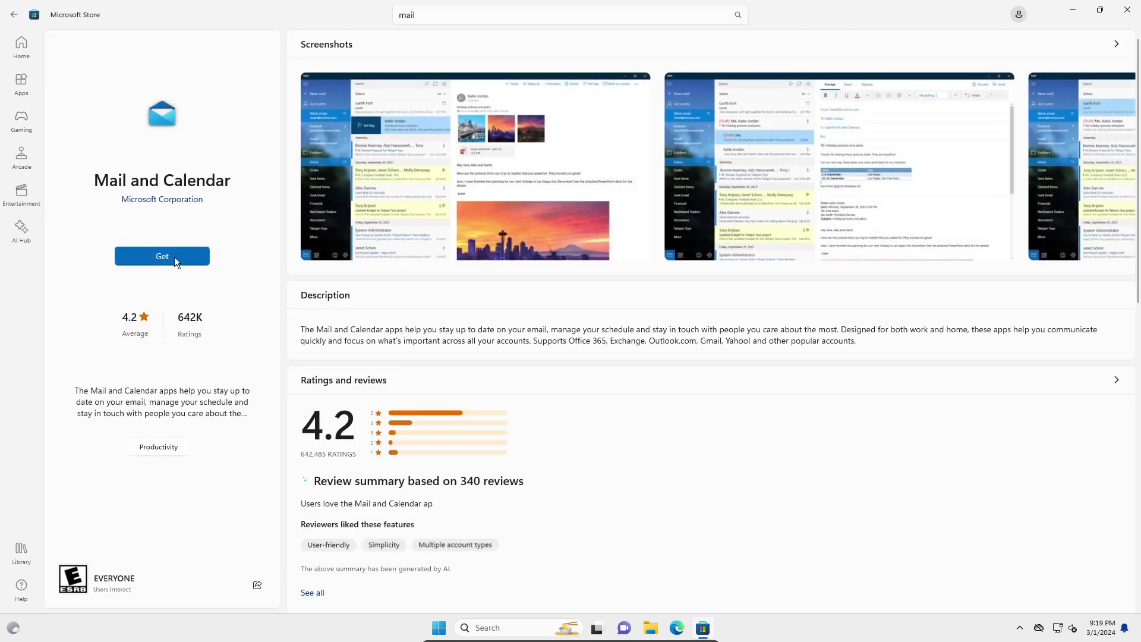
click(174, 257)
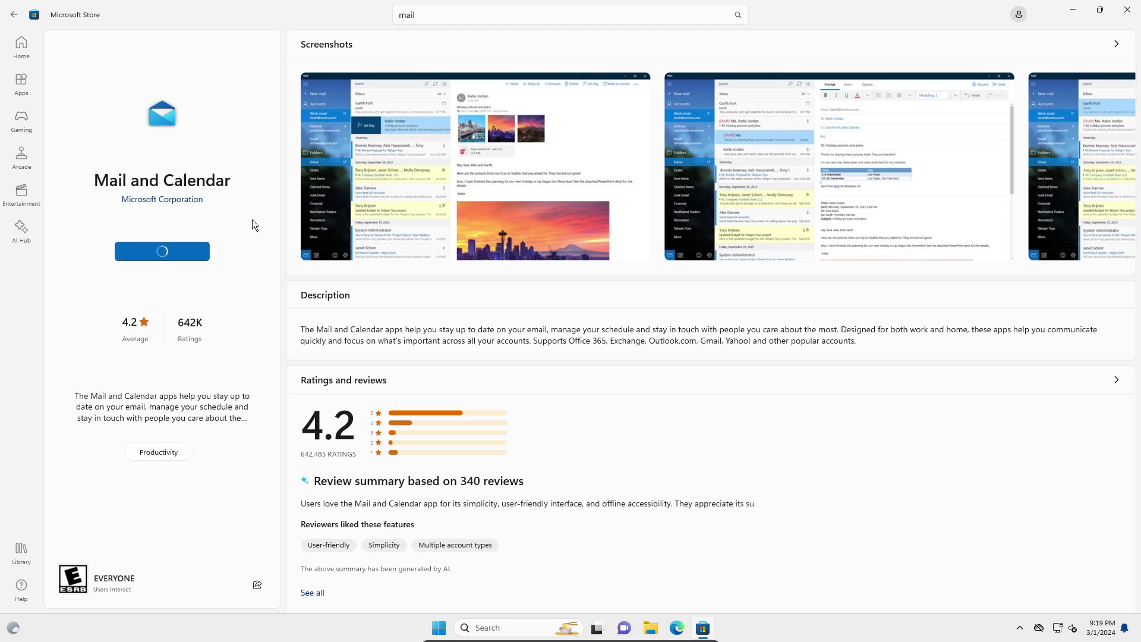